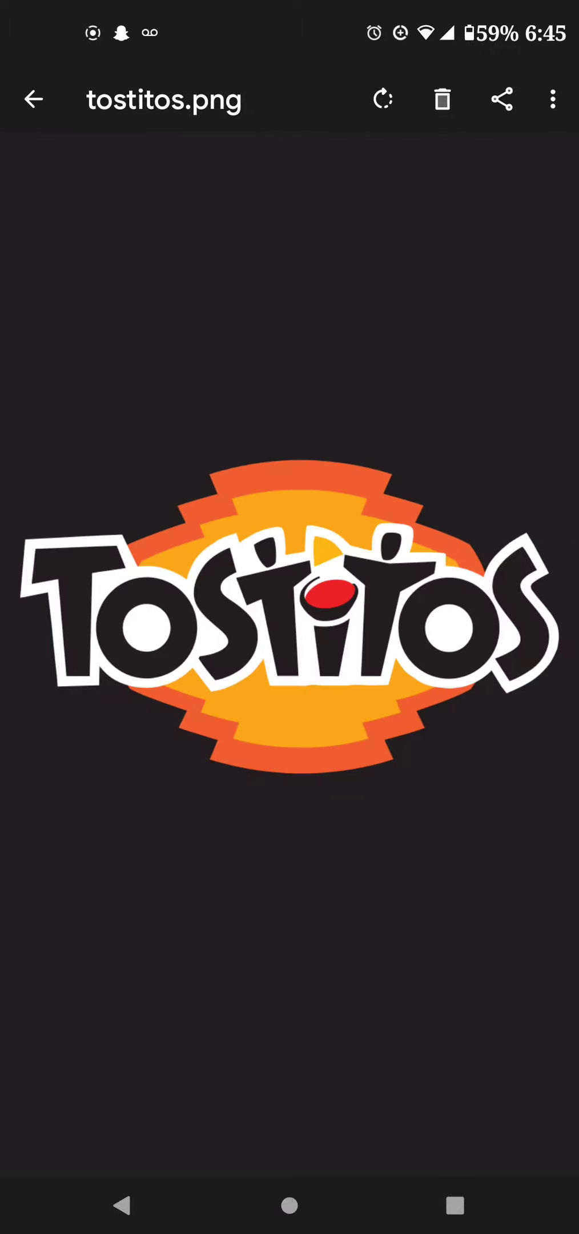
{"action": "left_click_drag", "start_coordinate": [145, 617], "coordinate": [434, 617]}
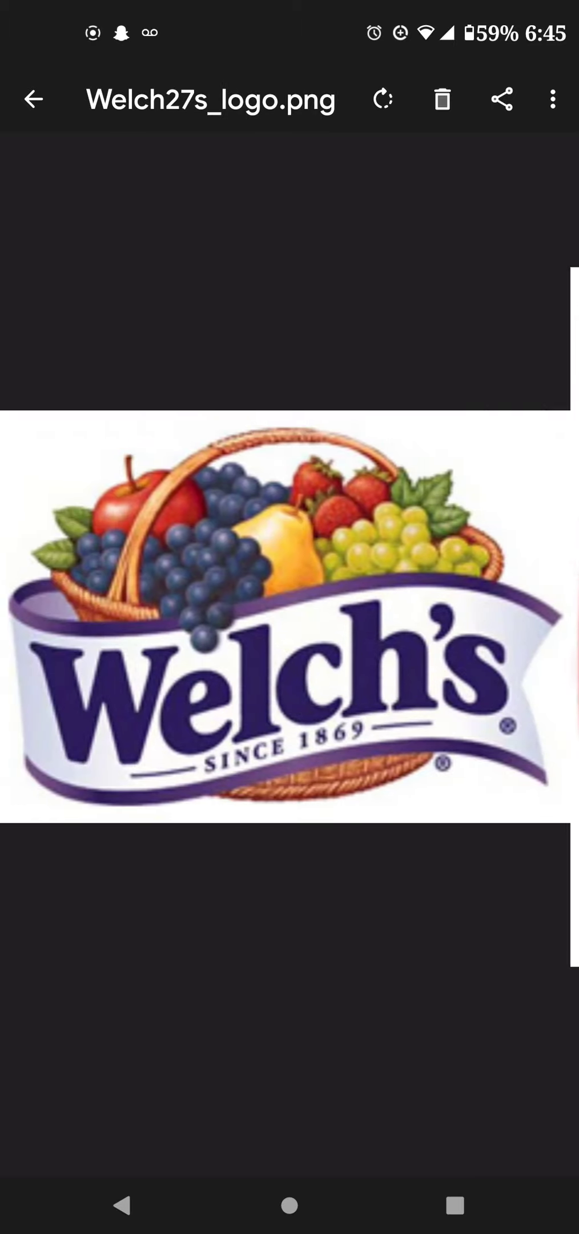
{"action": "left_click_drag", "start_coordinate": [145, 617], "coordinate": [434, 617]}
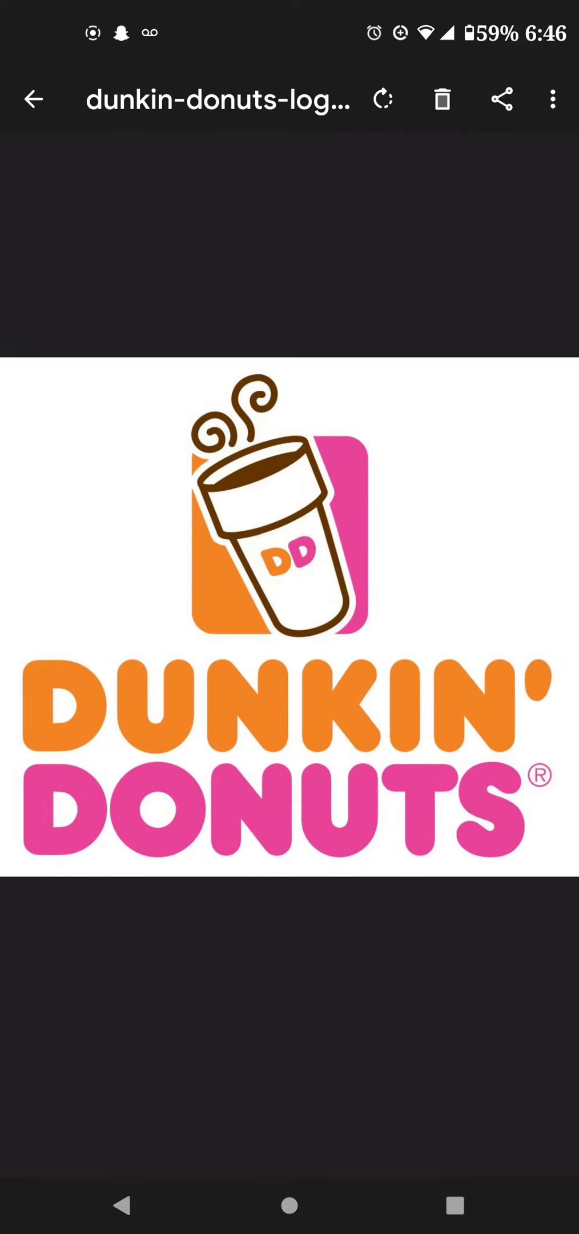
{"action": "left_click_drag", "start_coordinate": [146, 617], "coordinate": [434, 617]}
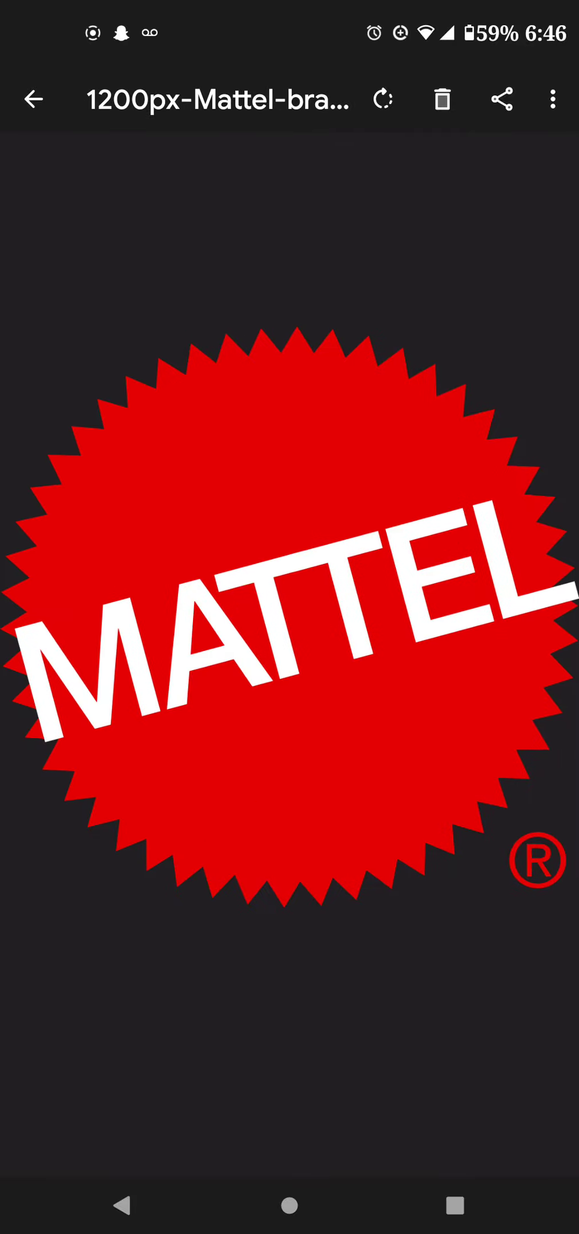
{"action": "left_click_drag", "start_coordinate": [145, 617], "coordinate": [434, 617]}
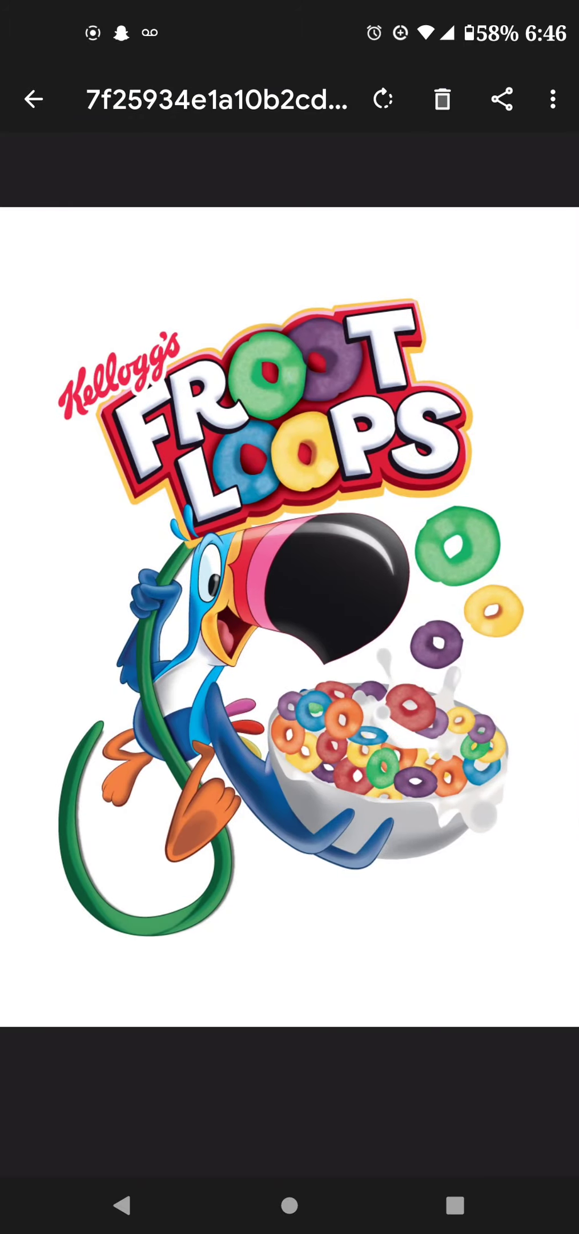
{"action": "left_click_drag", "start_coordinate": [146, 617], "coordinate": [434, 617]}
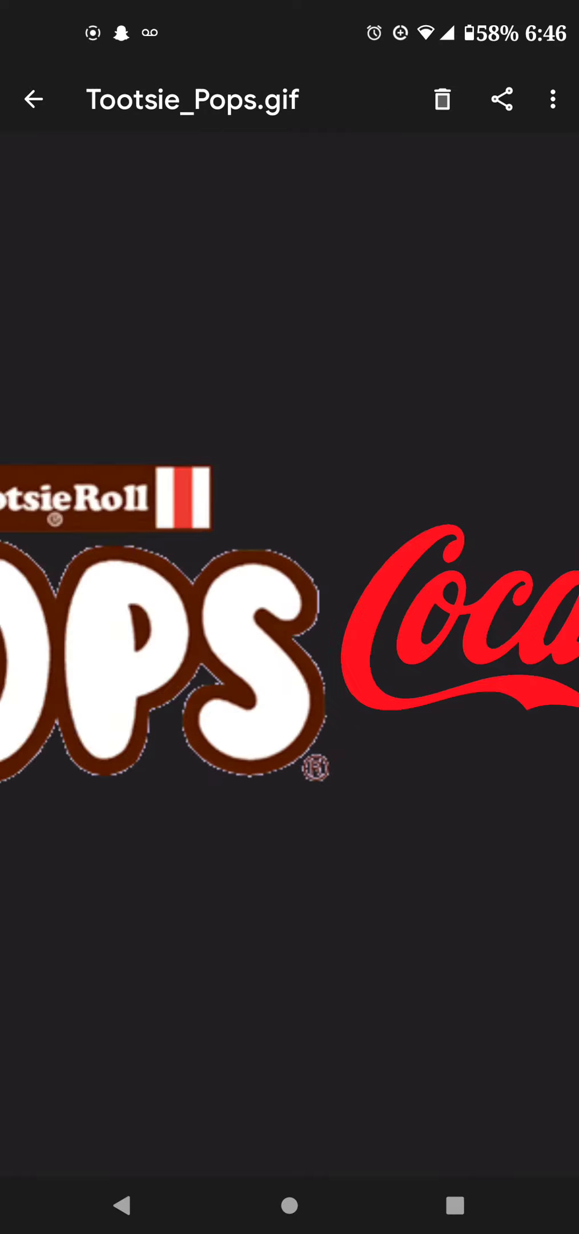
Step: Page past Coca-Cola, Tootsie Pops, Jones Soda, OxiClean, Morton Salt and Pepsi to Windex
{"action": "left_click_drag", "start_coordinate": [145, 617], "coordinate": [434, 617]}
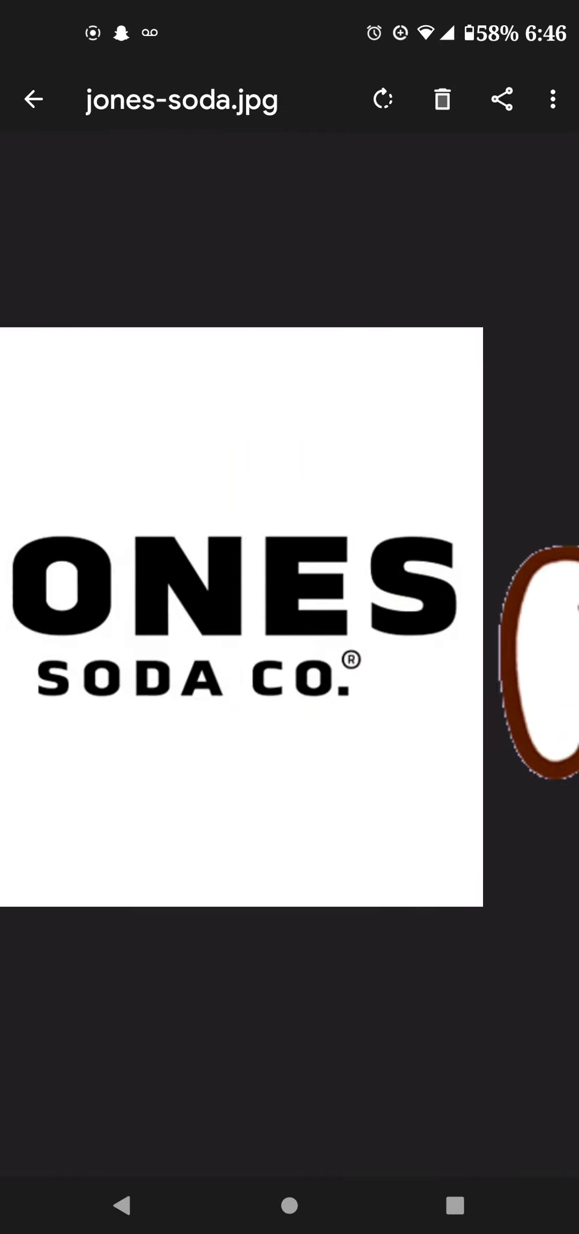
{"action": "left_click_drag", "start_coordinate": [145, 617], "coordinate": [434, 617]}
{"action": "left_click_drag", "start_coordinate": [145, 617], "coordinate": [434, 617]}
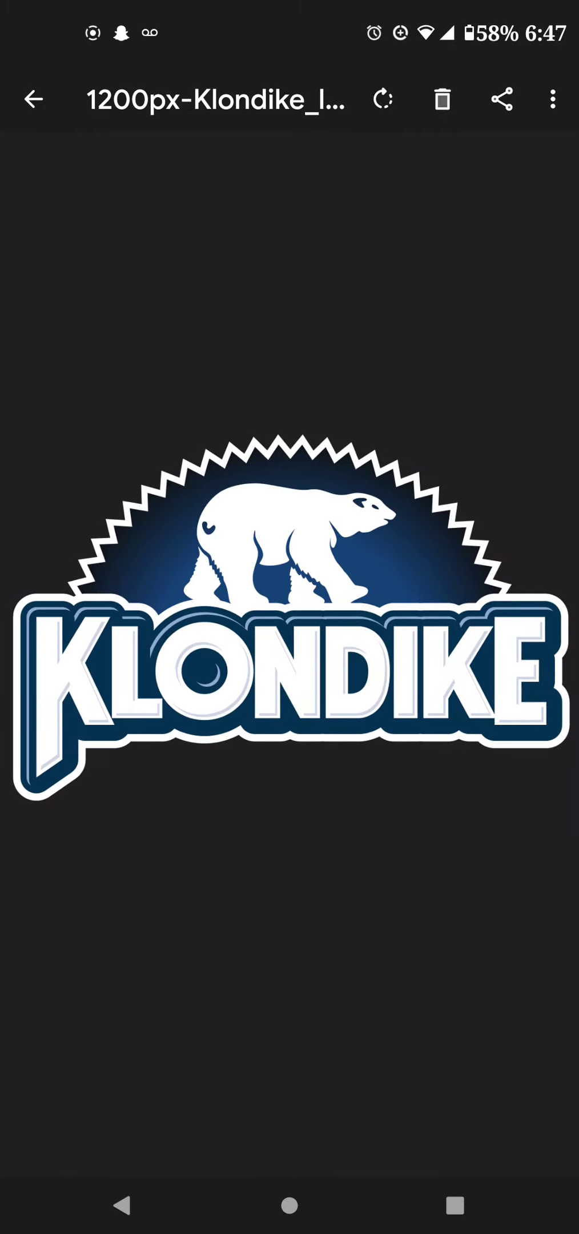
{"action": "left_click_drag", "start_coordinate": [145, 617], "coordinate": [434, 617]}
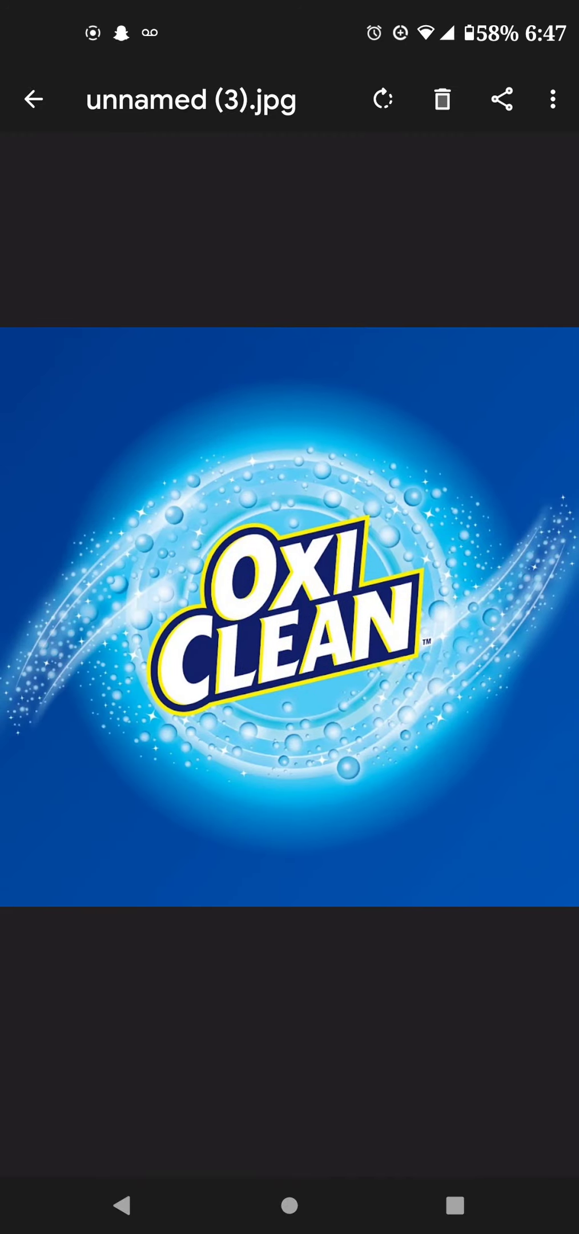
{"action": "left_click_drag", "start_coordinate": [145, 616], "coordinate": [434, 617]}
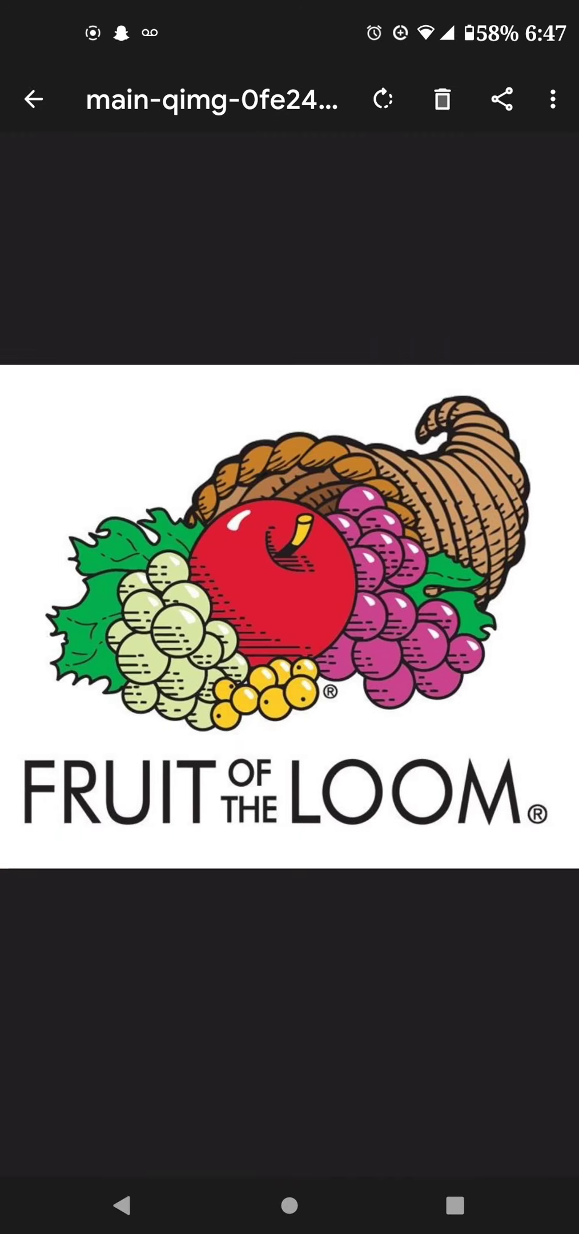
{"action": "left_click_drag", "start_coordinate": [145, 617], "coordinate": [434, 617]}
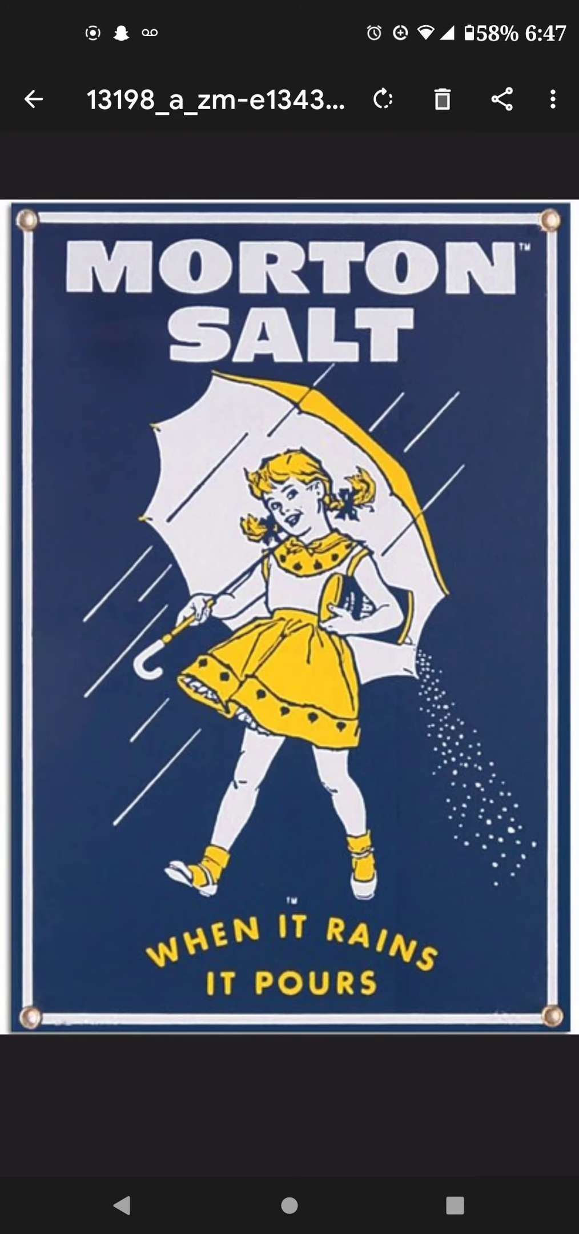
{"action": "left_click_drag", "start_coordinate": [145, 617], "coordinate": [434, 617]}
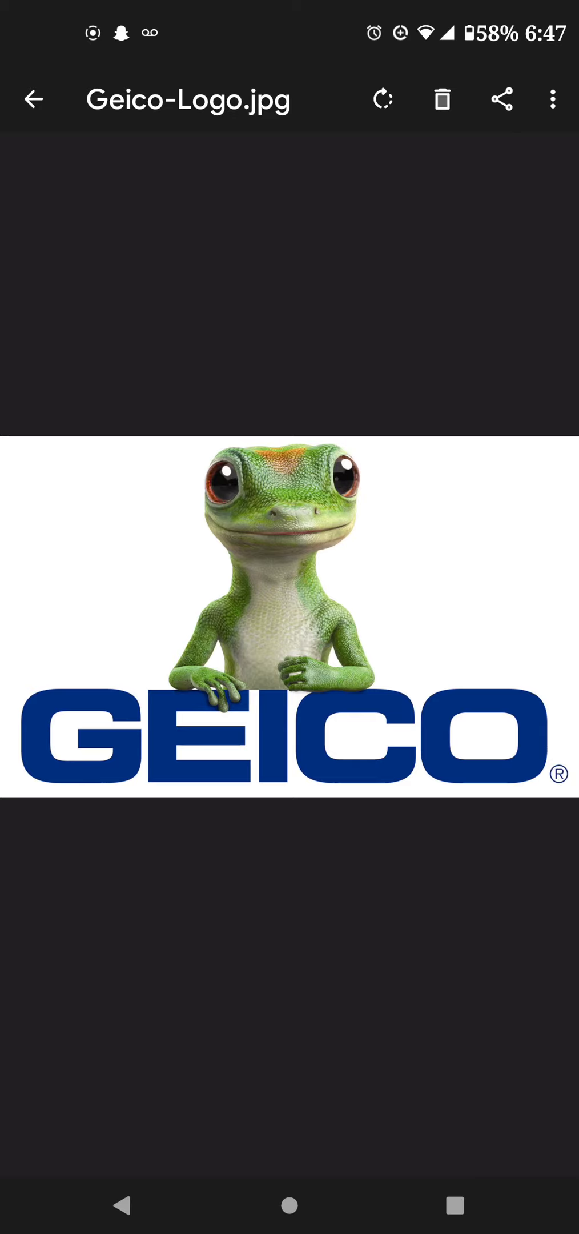
{"action": "left_click_drag", "start_coordinate": [145, 617], "coordinate": [435, 617]}
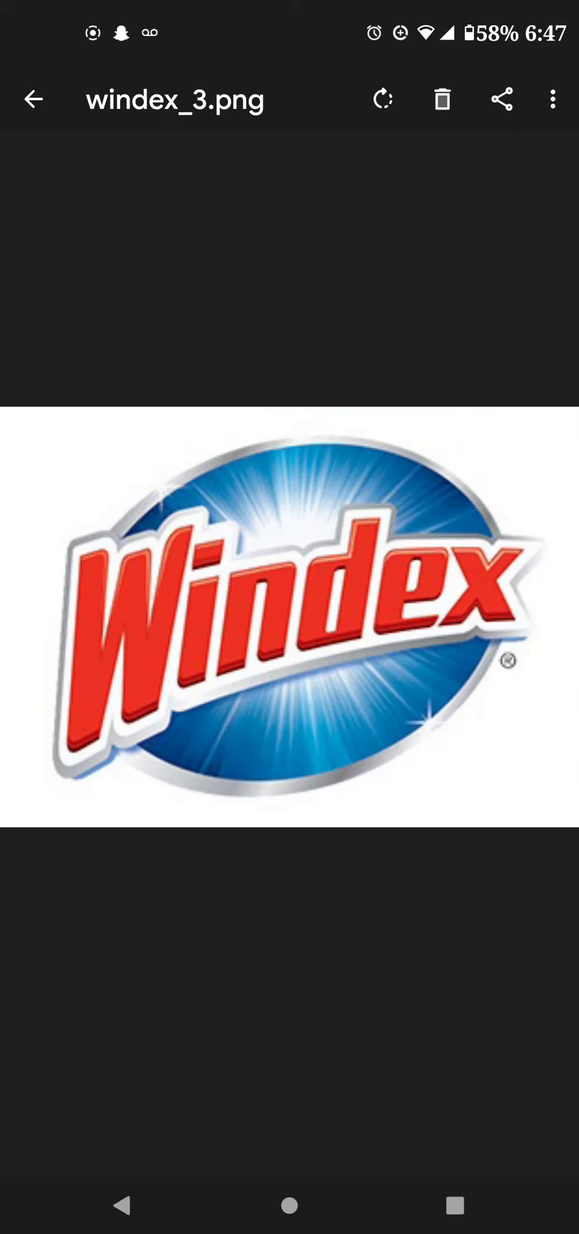
Step: Page past Fruit Roll-Ups, Big Boy, Kool-Aid, MetLife and Folgers to the Walgreens logo
{"action": "left_click_drag", "start_coordinate": [146, 617], "coordinate": [434, 617]}
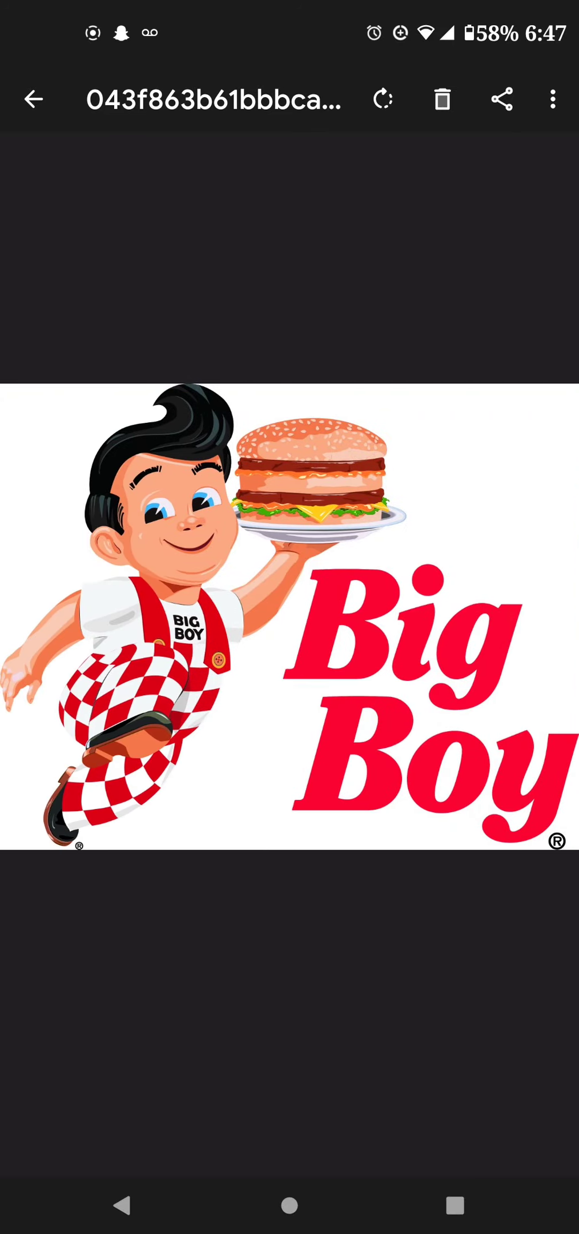
{"action": "left_click_drag", "start_coordinate": [145, 617], "coordinate": [434, 617]}
{"action": "left_click_drag", "start_coordinate": [145, 617], "coordinate": [435, 617]}
{"action": "left_click_drag", "start_coordinate": [145, 617], "coordinate": [434, 617]}
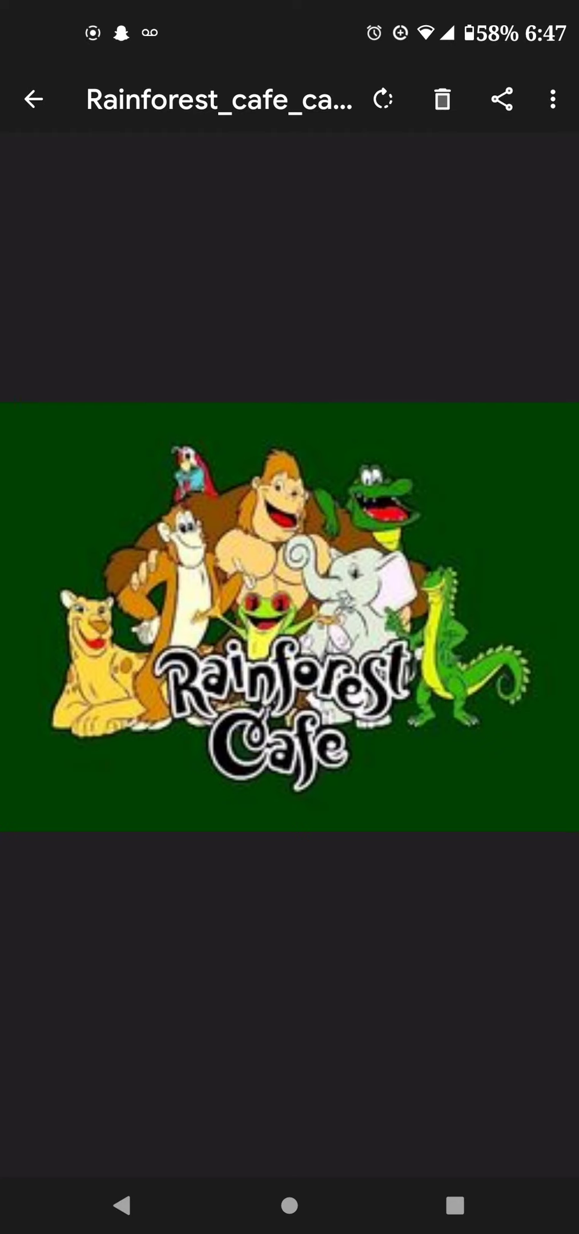
{"action": "left_click_drag", "start_coordinate": [145, 617], "coordinate": [434, 617]}
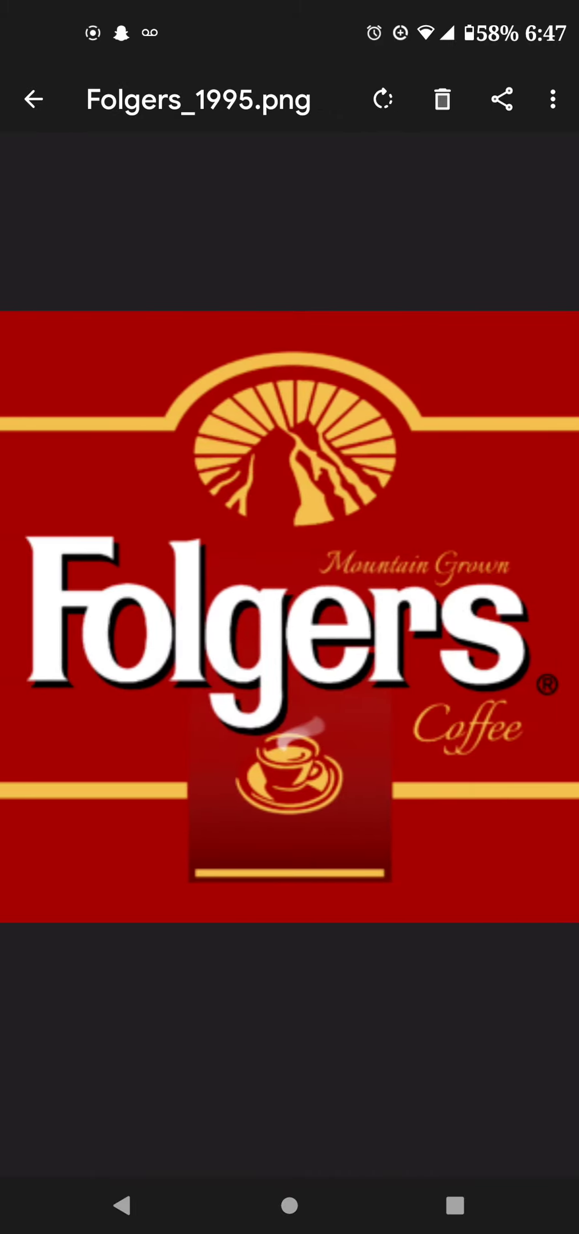
{"action": "left_click_drag", "start_coordinate": [145, 617], "coordinate": [434, 617]}
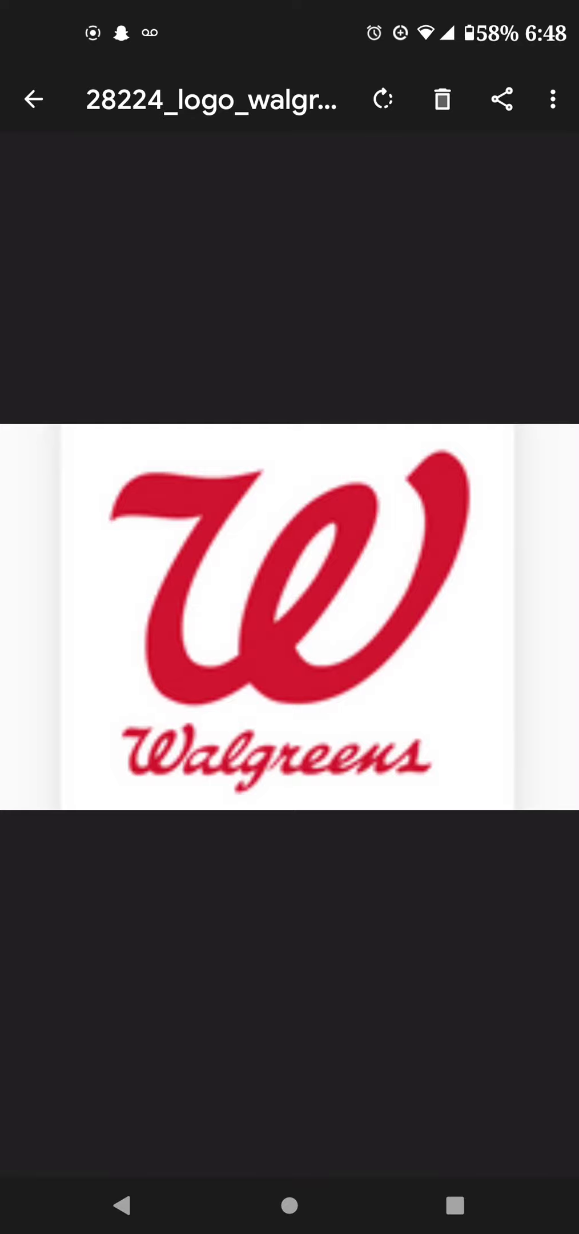
{"action": "left_click_drag", "start_coordinate": [145, 617], "coordinate": [434, 617]}
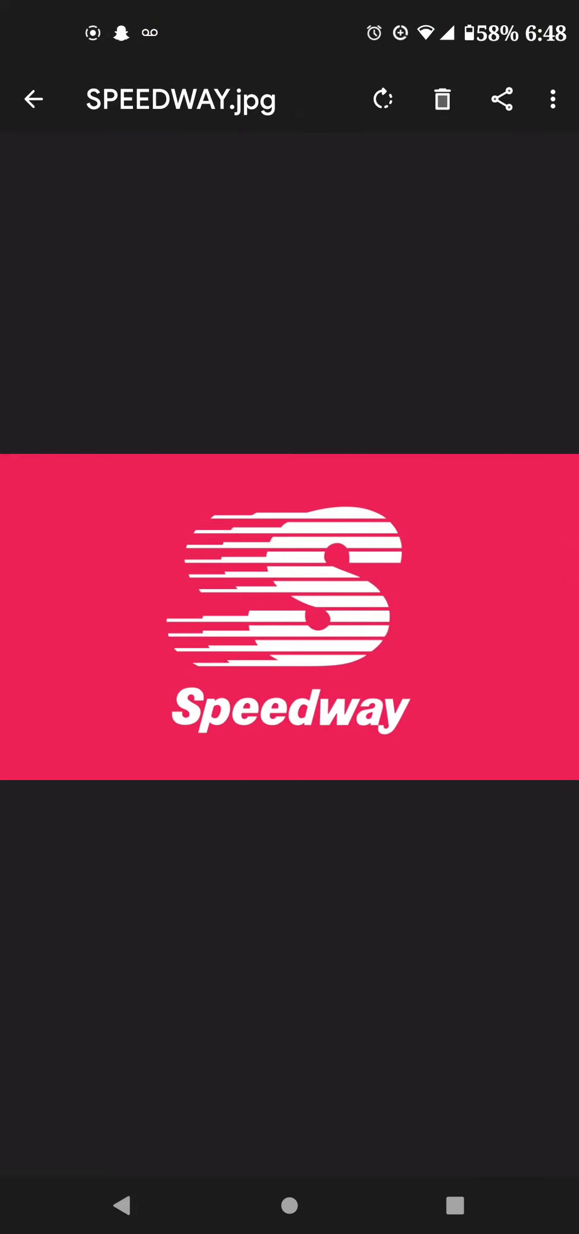
{"action": "left_click_drag", "start_coordinate": [145, 617], "coordinate": [434, 617]}
{"action": "left_click_drag", "start_coordinate": [145, 617], "coordinate": [434, 617]}
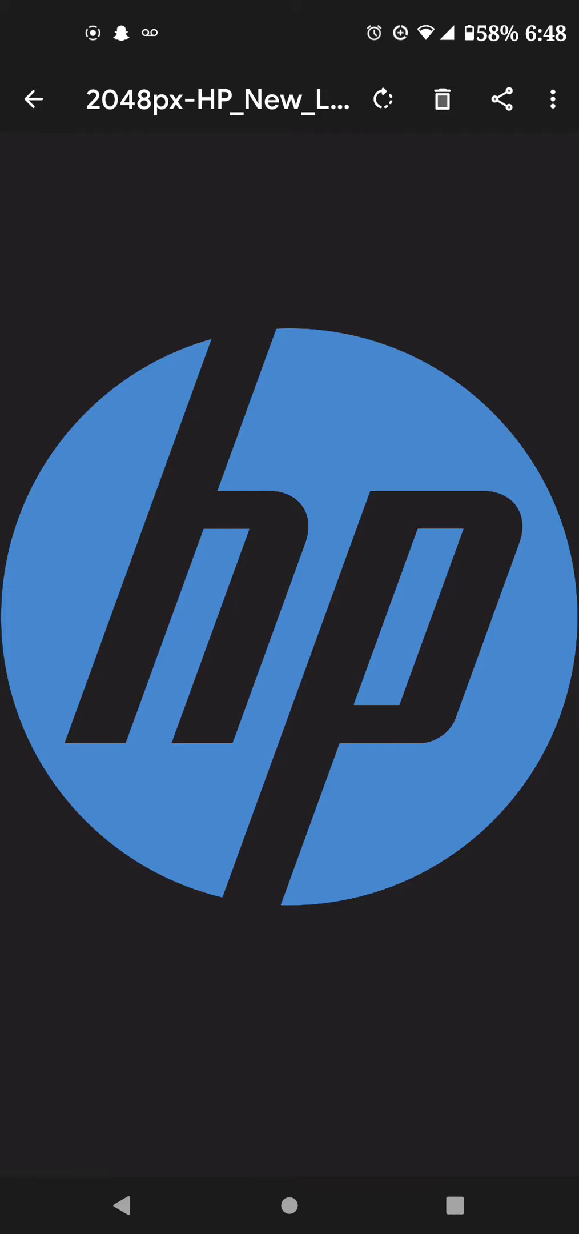
{"action": "left_click_drag", "start_coordinate": [145, 617], "coordinate": [483, 617]}
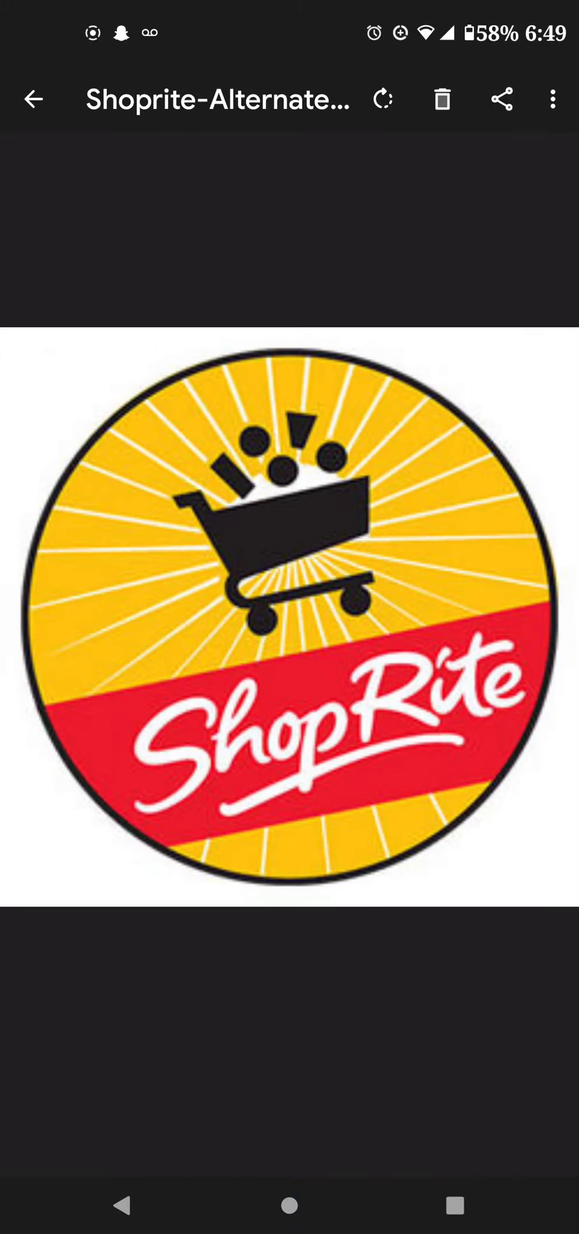
{"action": "left_click_drag", "start_coordinate": [145, 617], "coordinate": [483, 617]}
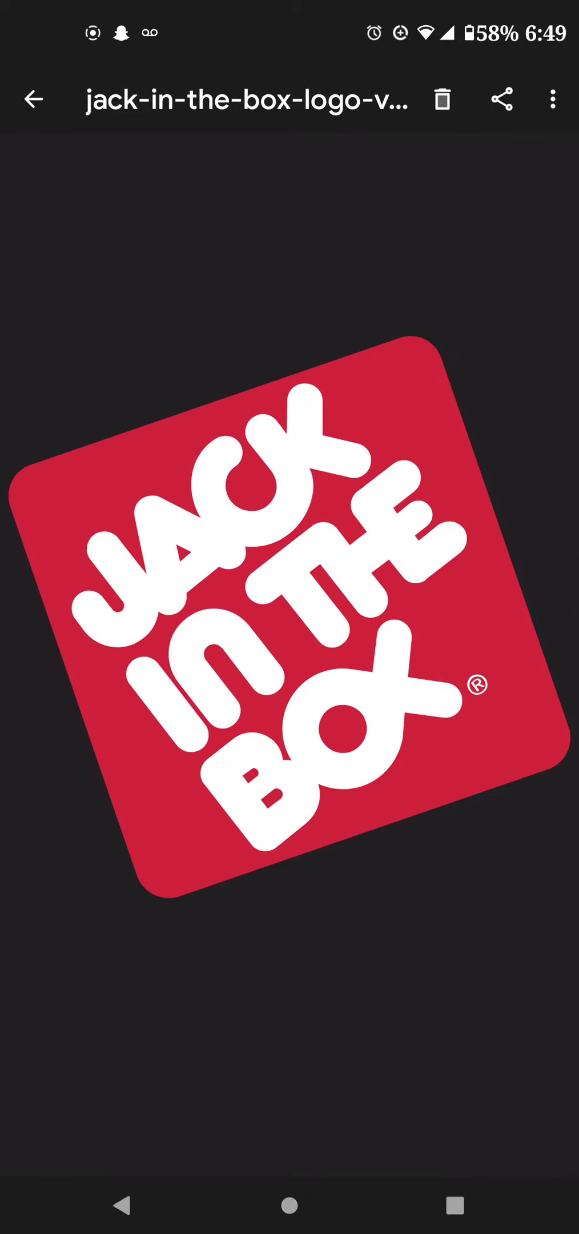
{"action": "left_click_drag", "start_coordinate": [145, 617], "coordinate": [483, 617]}
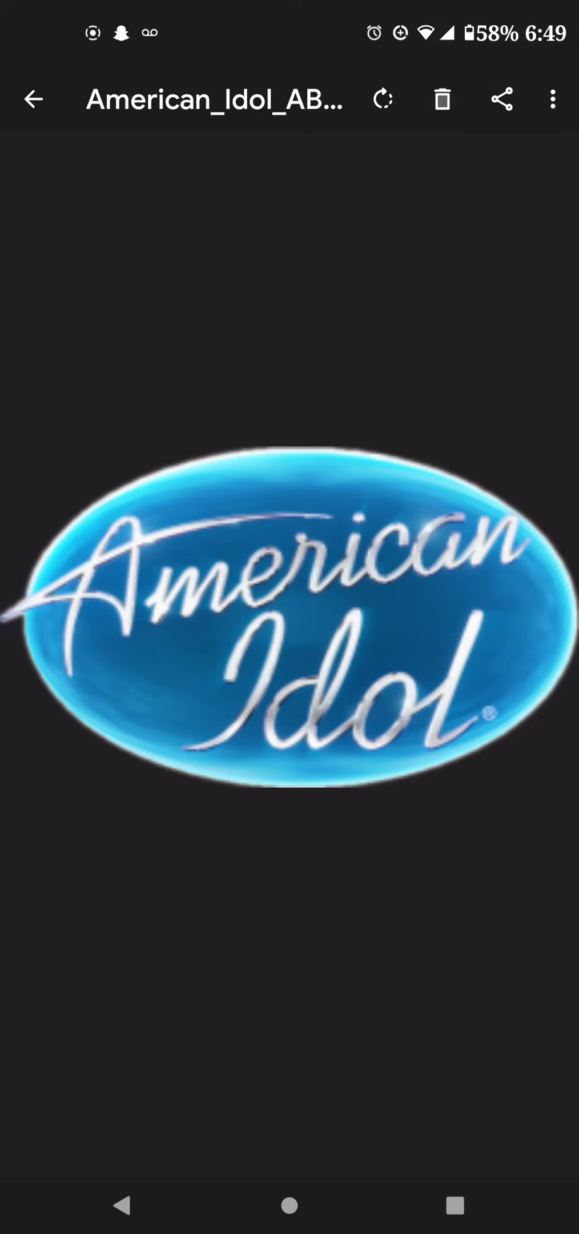
{"action": "left_click_drag", "start_coordinate": [145, 617], "coordinate": [483, 617]}
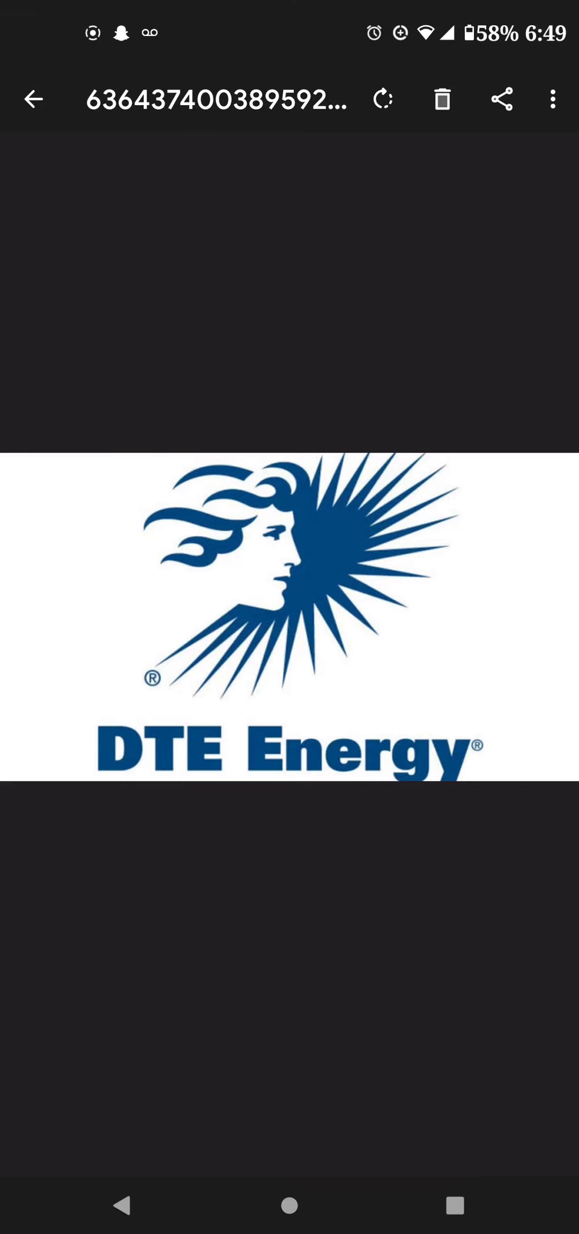
Step: Swipe past Best Buy, Dubble Bubble and the logos after Cheerios
{"action": "left_click_drag", "start_coordinate": [145, 617], "coordinate": [483, 617]}
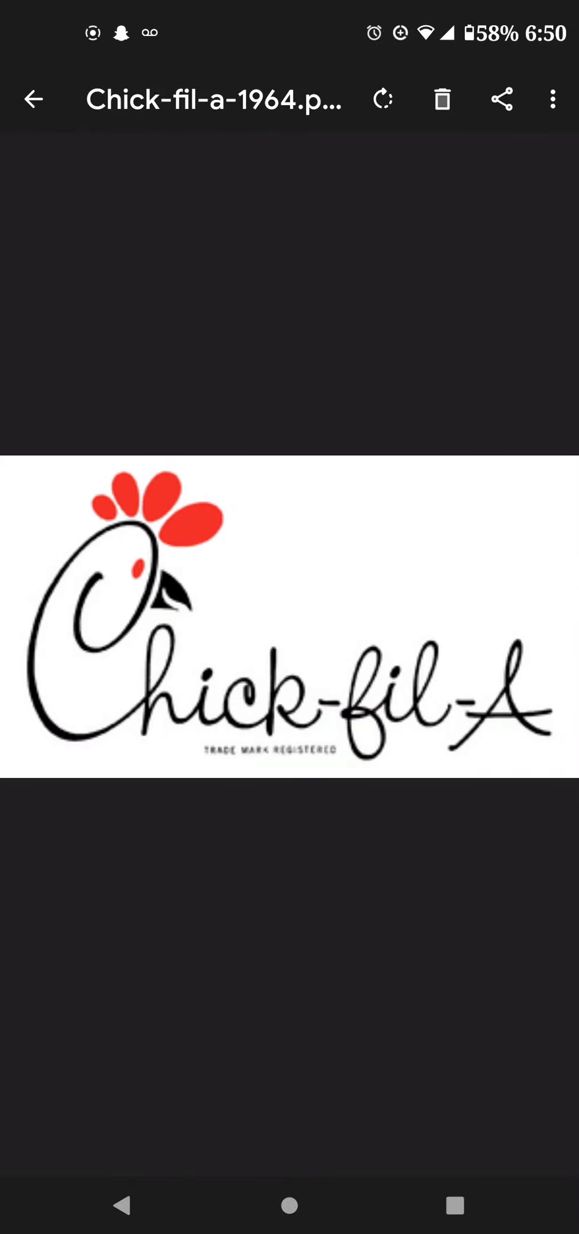
{"action": "left_click_drag", "start_coordinate": [145, 617], "coordinate": [483, 617]}
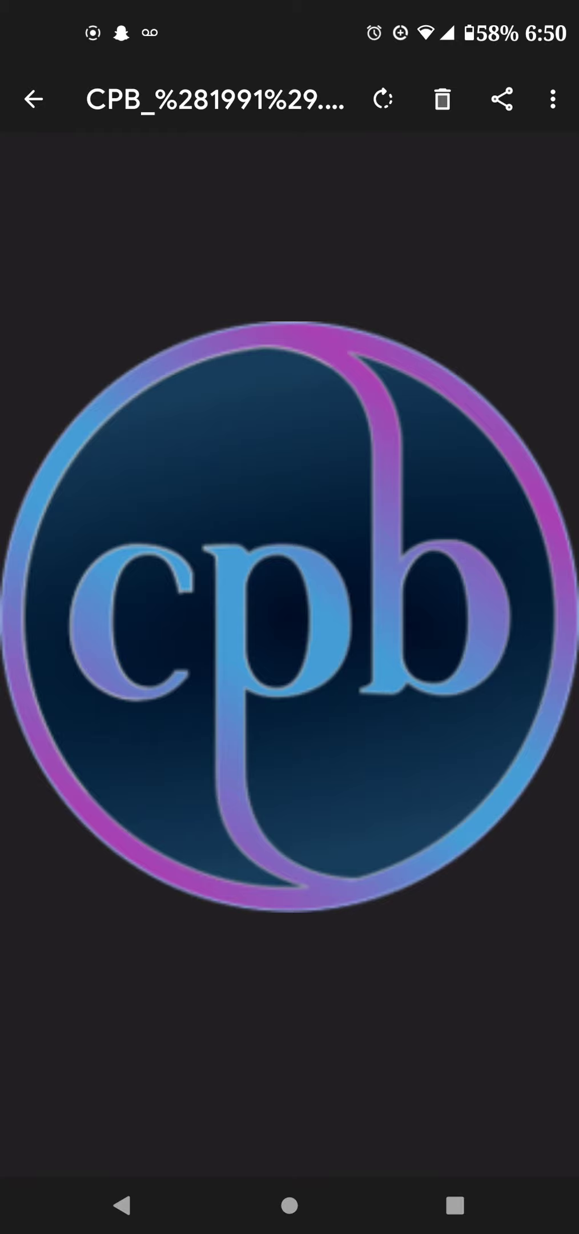